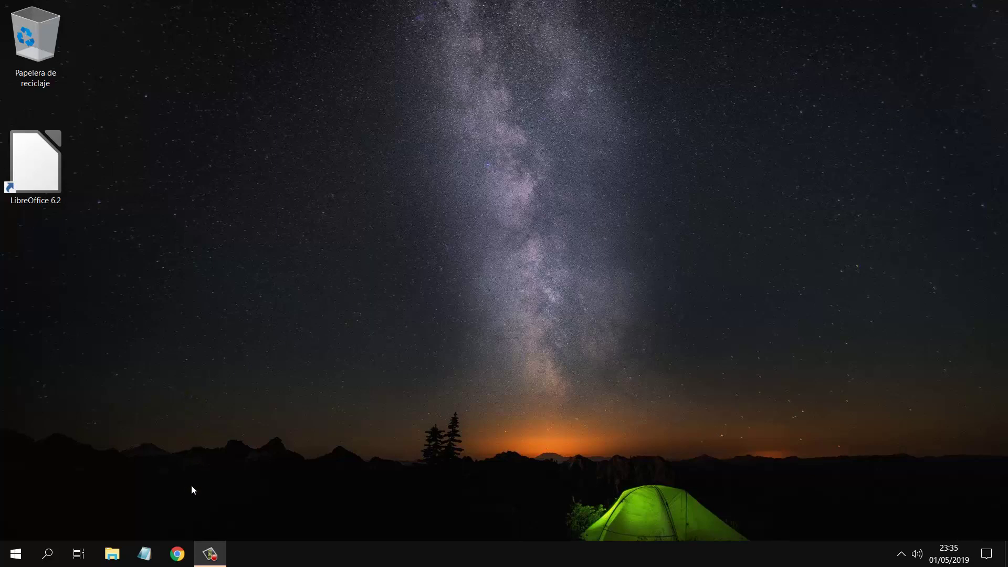
Step: Launch Chrome and go to the YOPmail website by entering 'yopmail' in the address bar
left_click(177, 554)
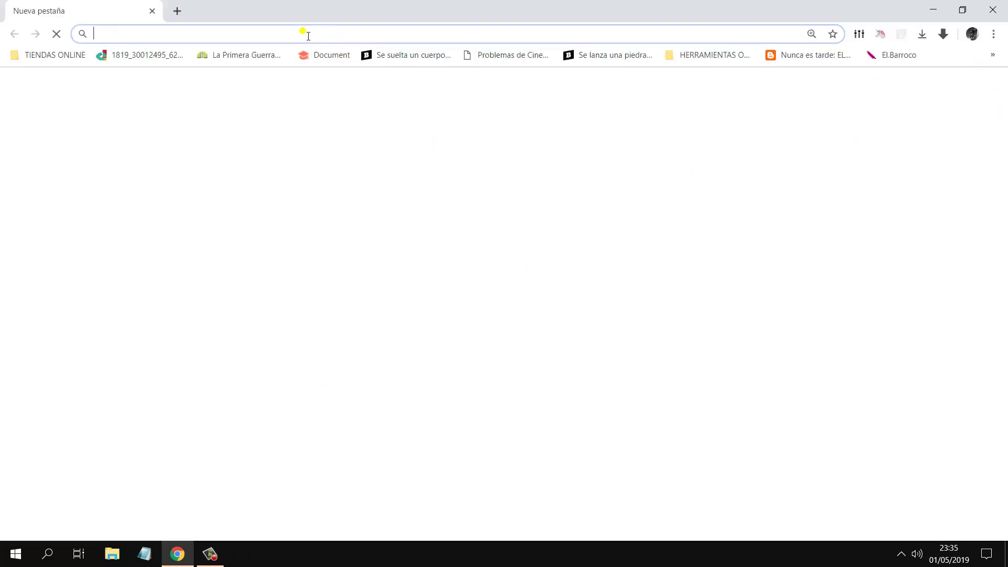
type("y")
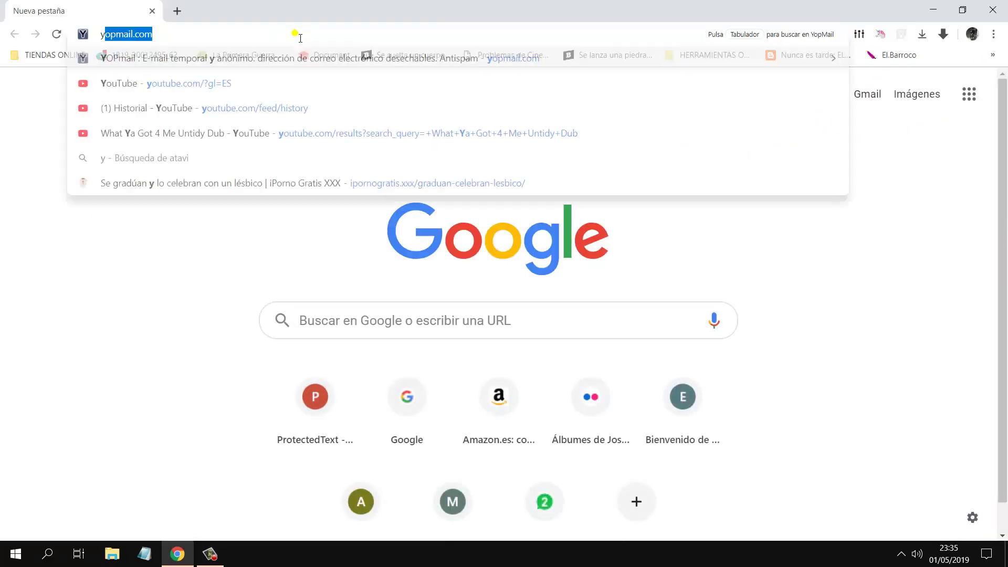
type("opmail.")
key("Return")
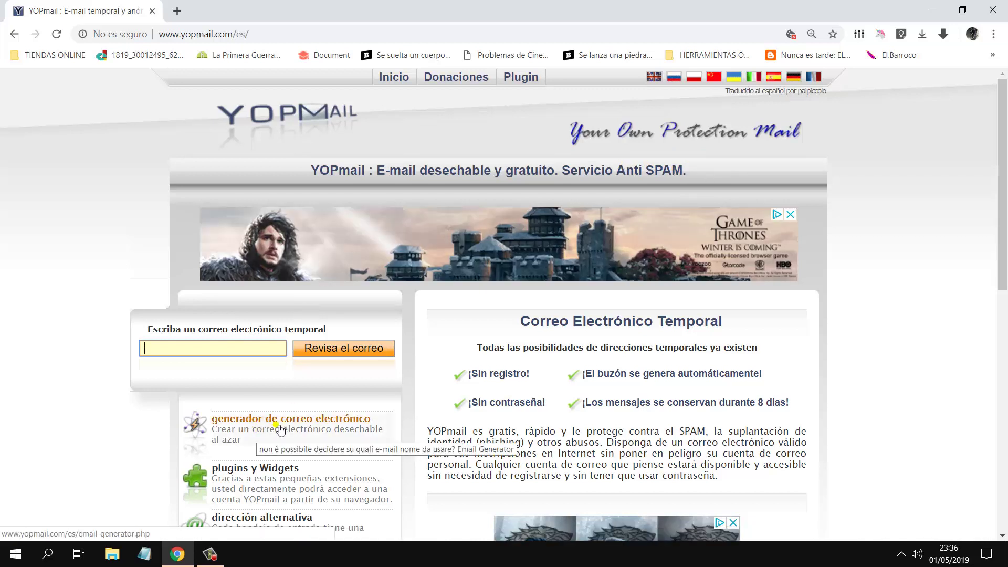
Step: Generate a random YOPmail address and copy it
left_click(314, 423)
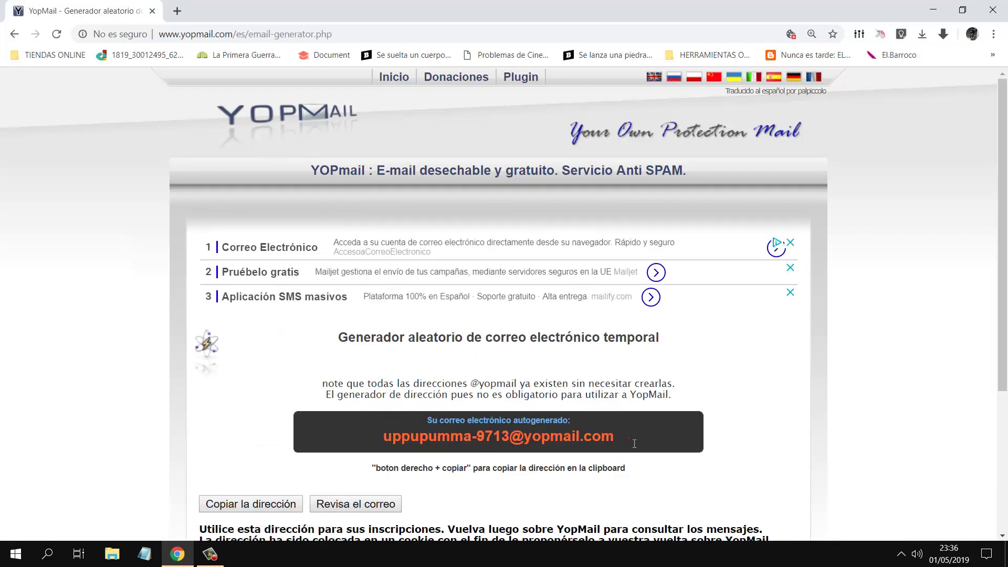
left_click_drag(634, 444, 379, 446)
right_click(392, 446)
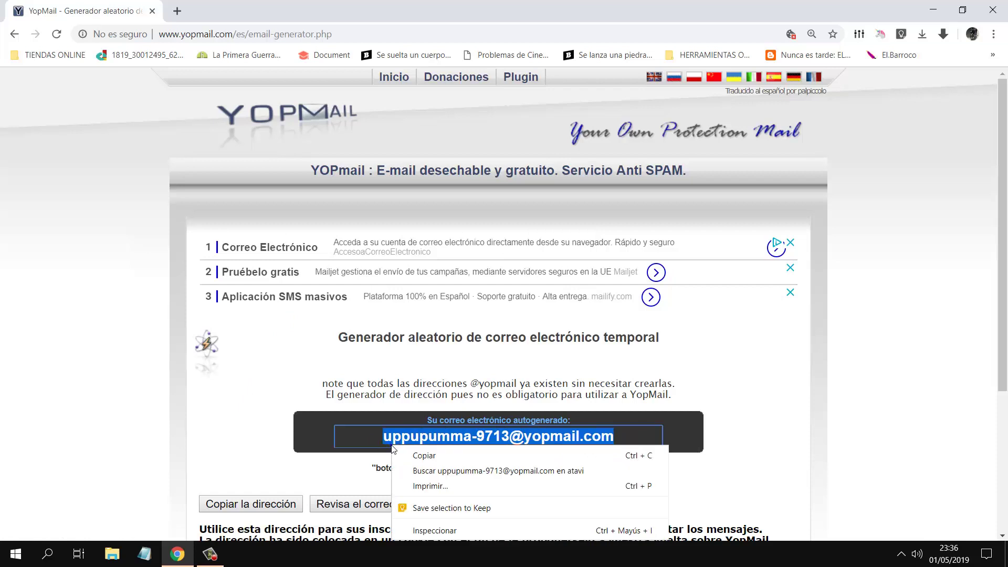
left_click(313, 421)
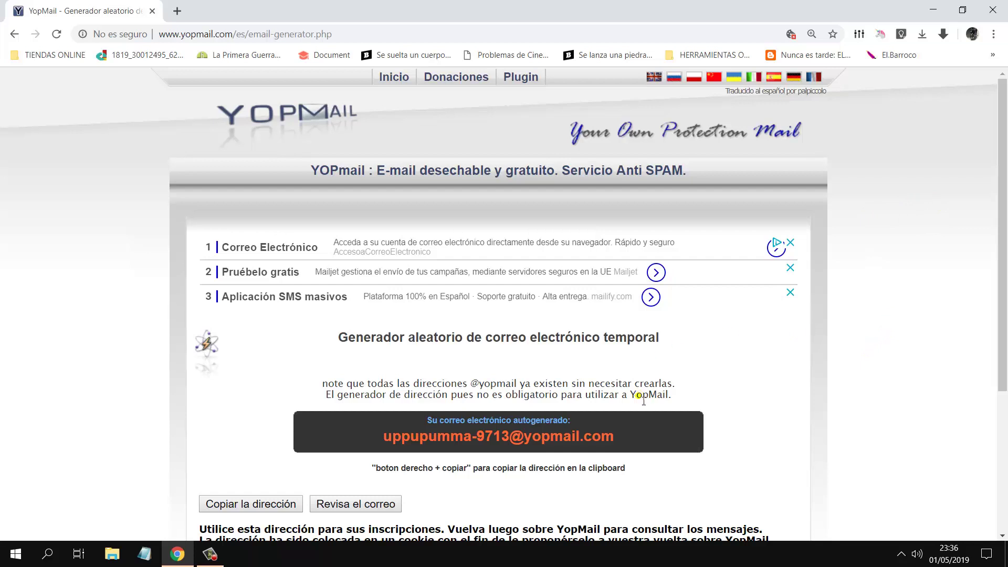
Step: Reselect the generated address and return to the YOPmail home page with it filled in
left_click(600, 440)
left_click_drag(600, 440, 380, 438)
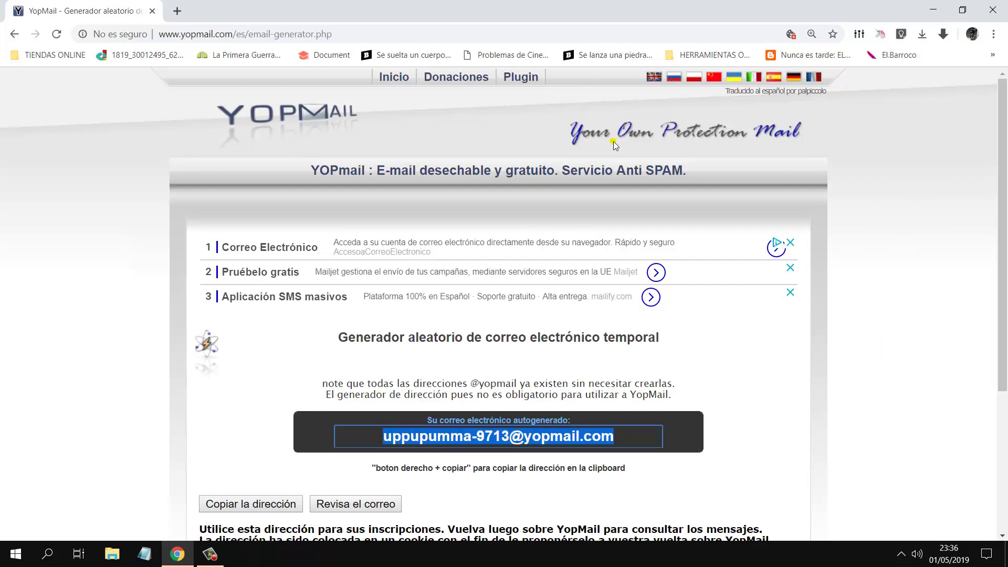
left_click(289, 125)
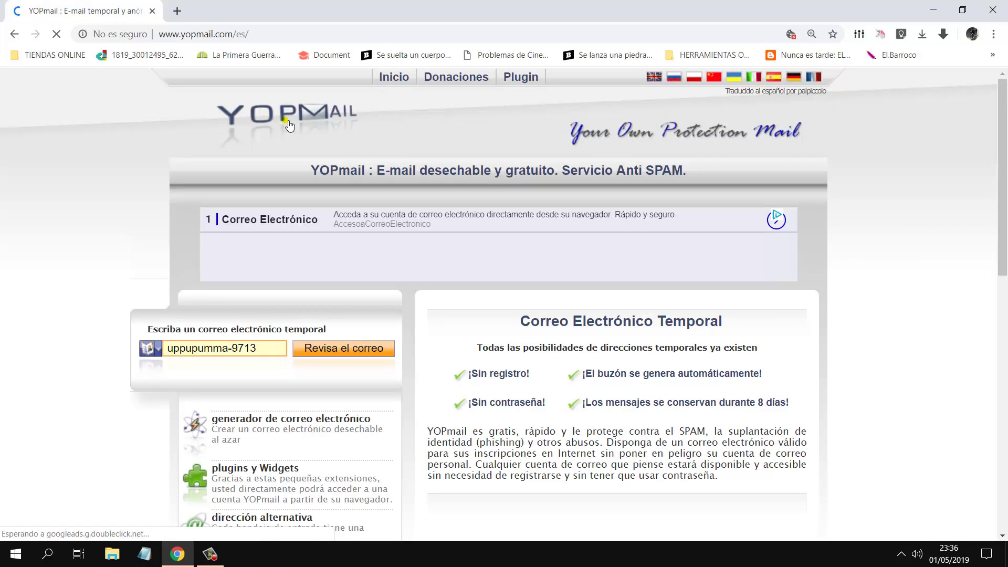
Step: Check the inbox of the pre-filled temporary address with 'Revisa el correo'
left_click(220, 350)
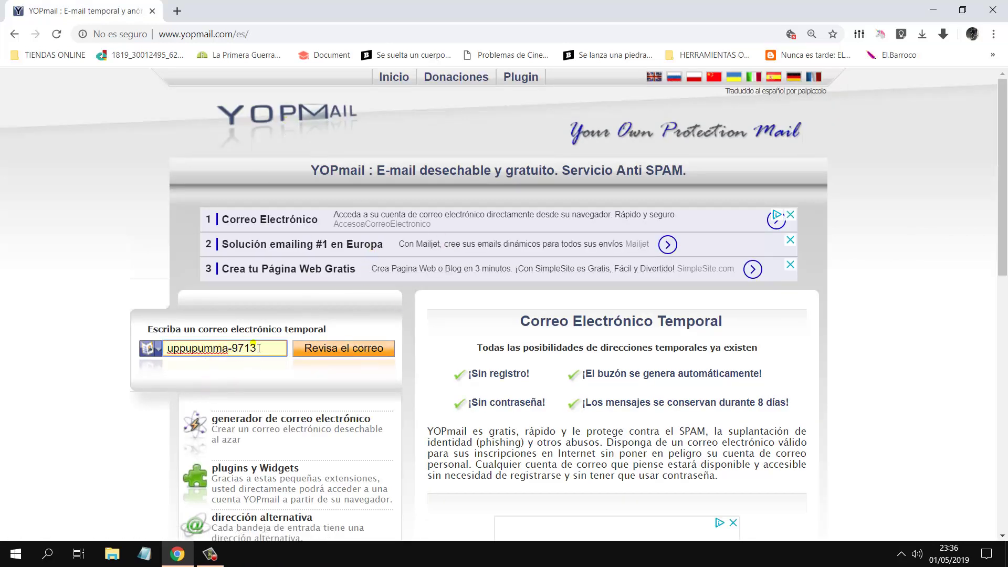
left_click(334, 355)
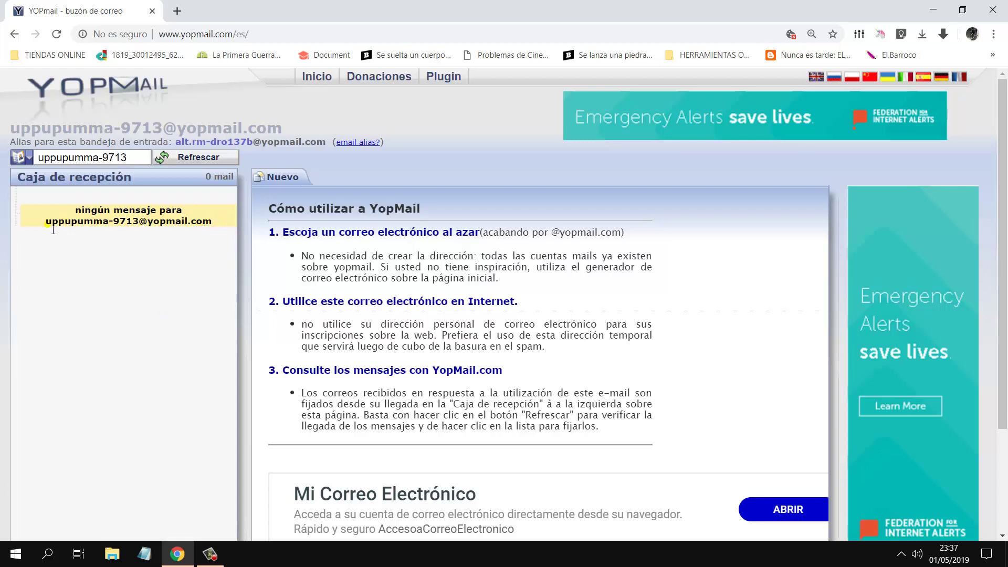
left_click_drag(51, 226, 211, 232)
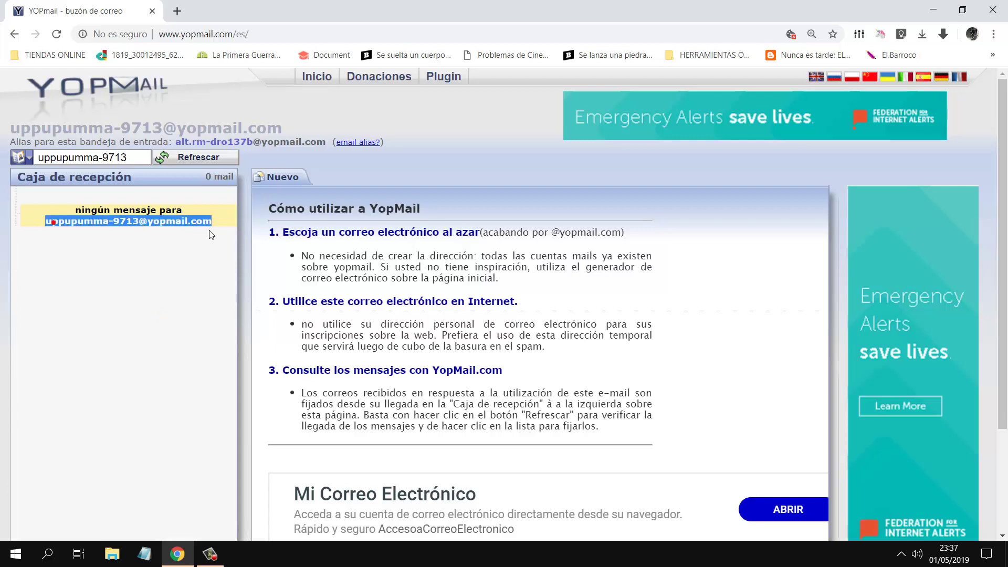
left_click(191, 274)
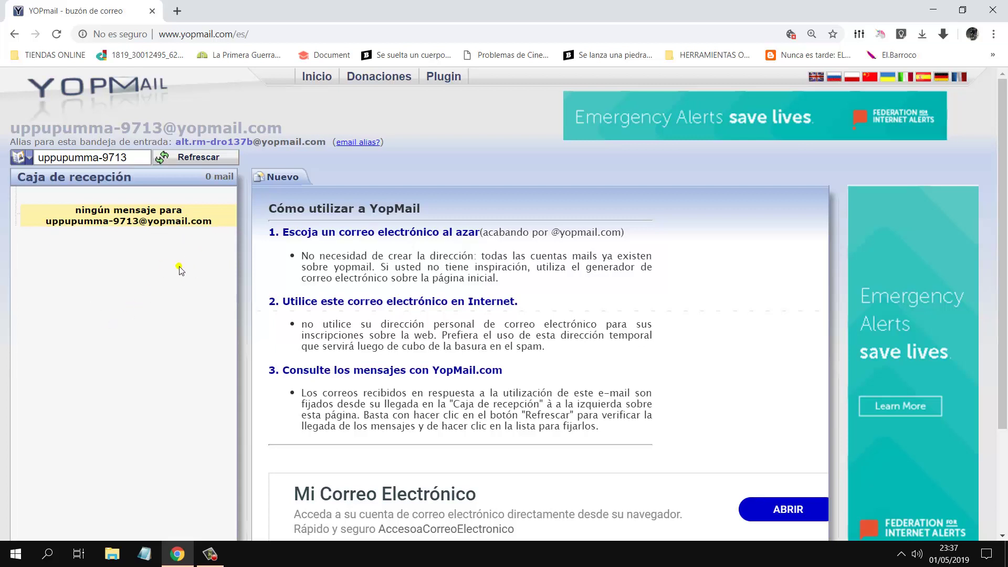
left_click_drag(114, 235, 45, 237)
left_click(45, 238)
Step: Replace the YOPmail inbox tab with a fresh Google new tab
triple_click(75, 231)
left_click(67, 265)
left_click(177, 11)
left_click(151, 11)
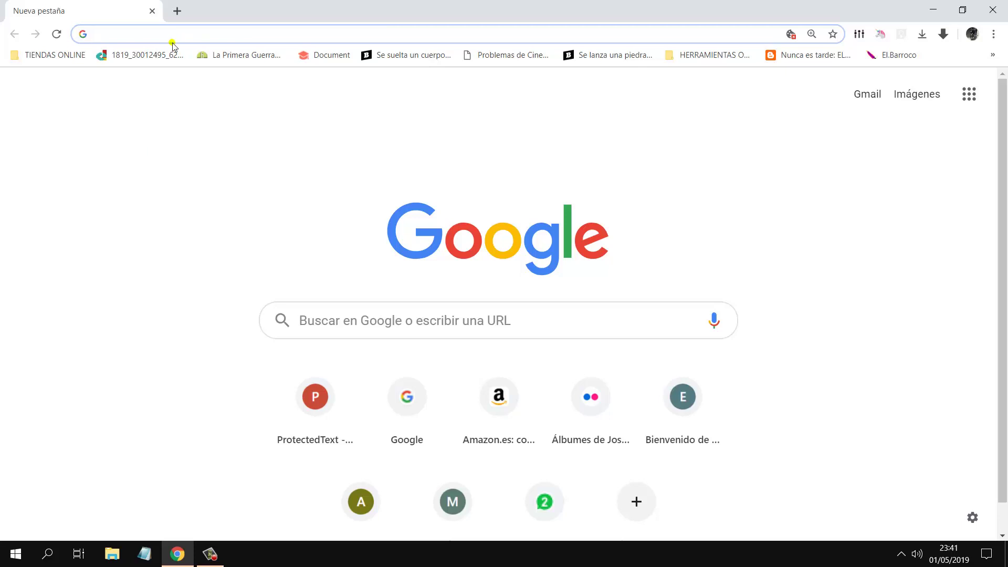
Step: Search Google for 'guerrillamail'
left_click(315, 320)
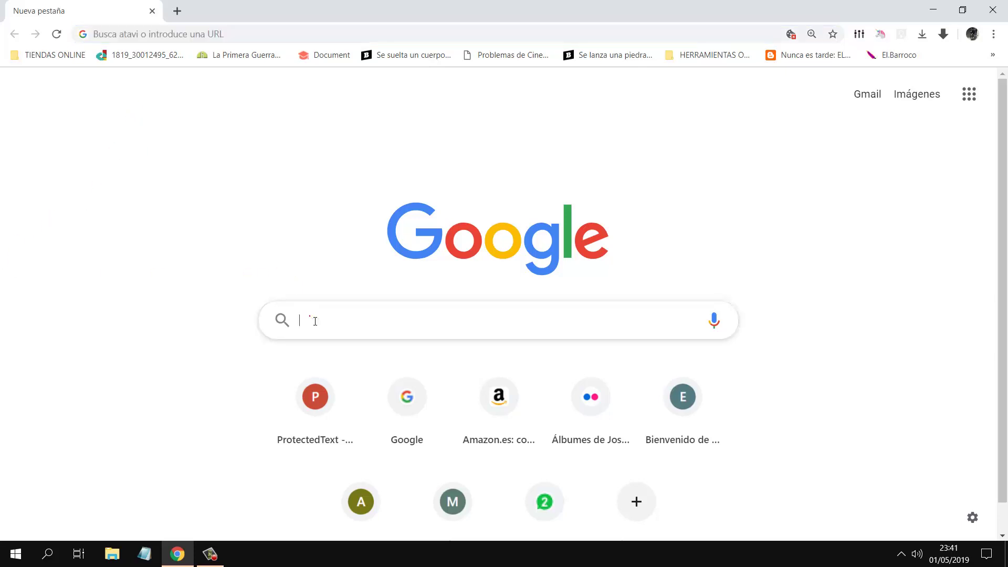
type("gue")
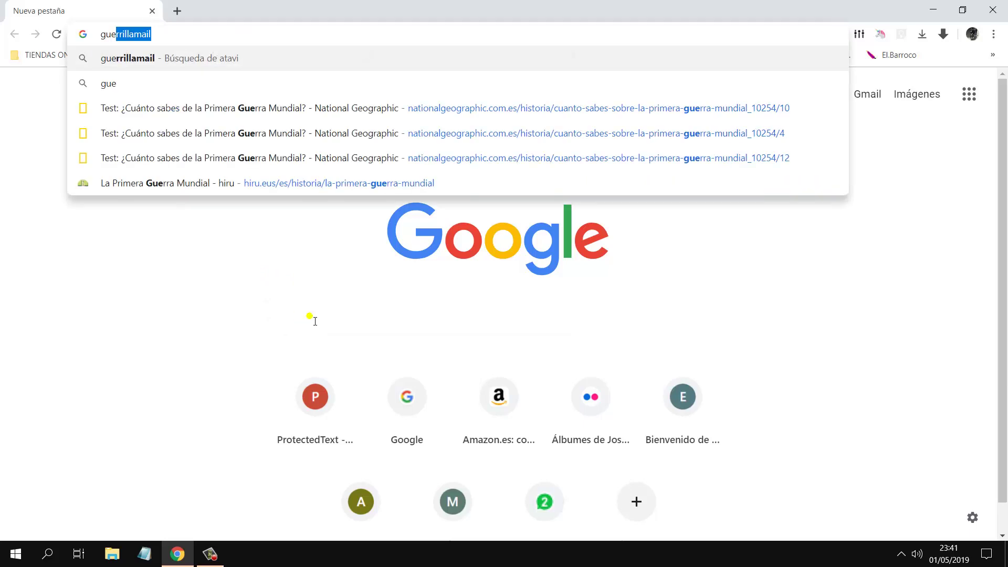
type("rrilla")
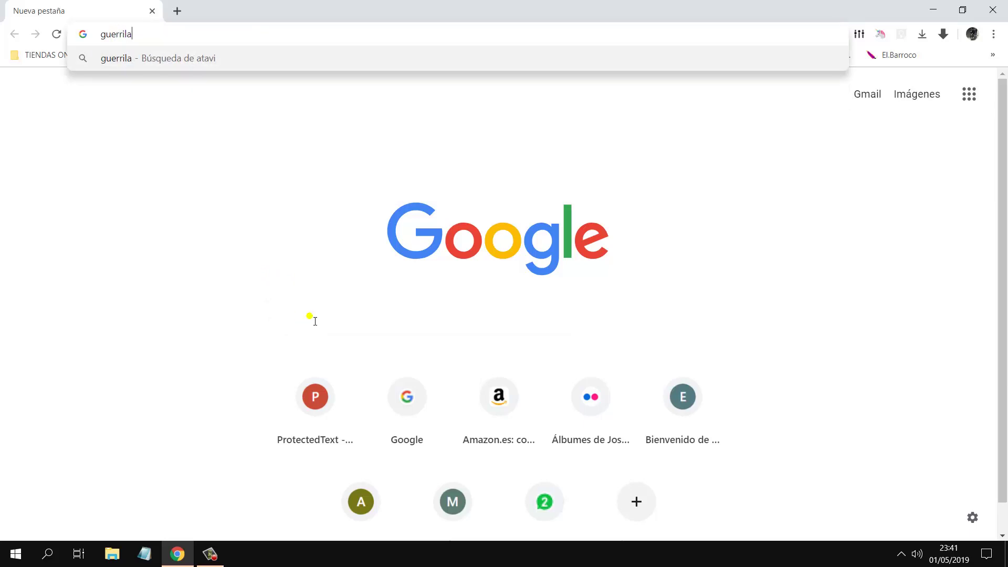
type("mail")
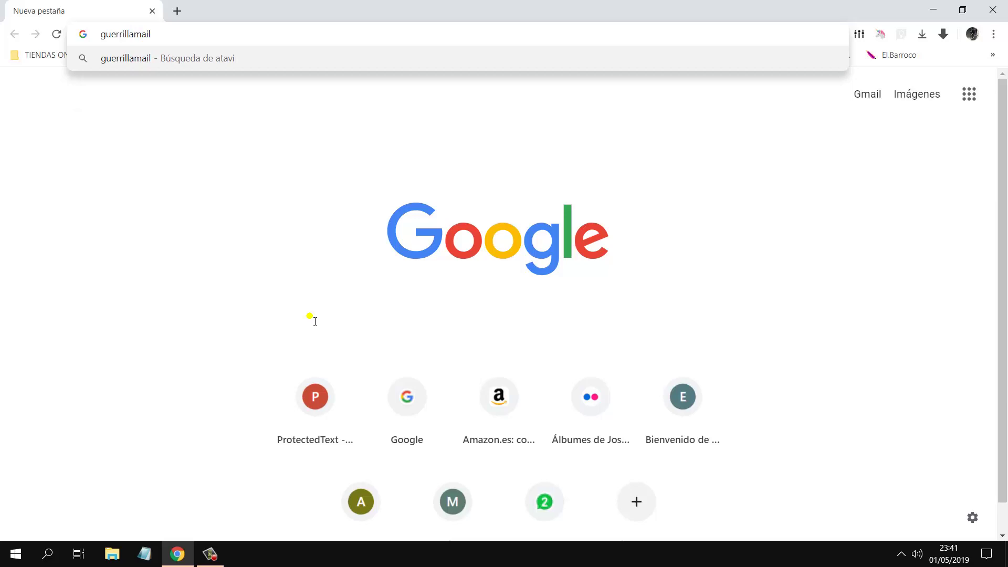
key("Return")
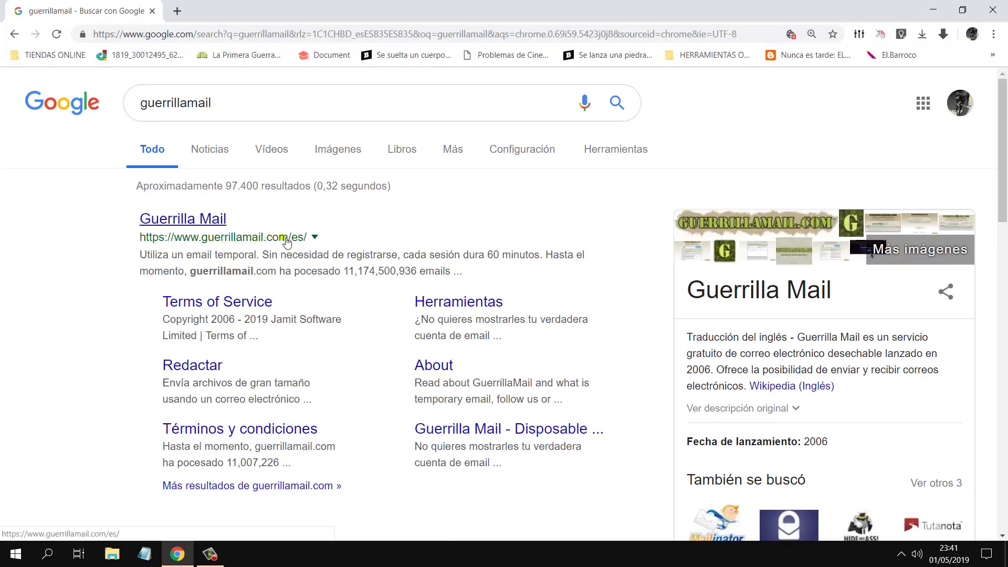
Step: Open Guerrilla Mail, set a custom inbox username, and enable the e-mail alias option
left_click(203, 220)
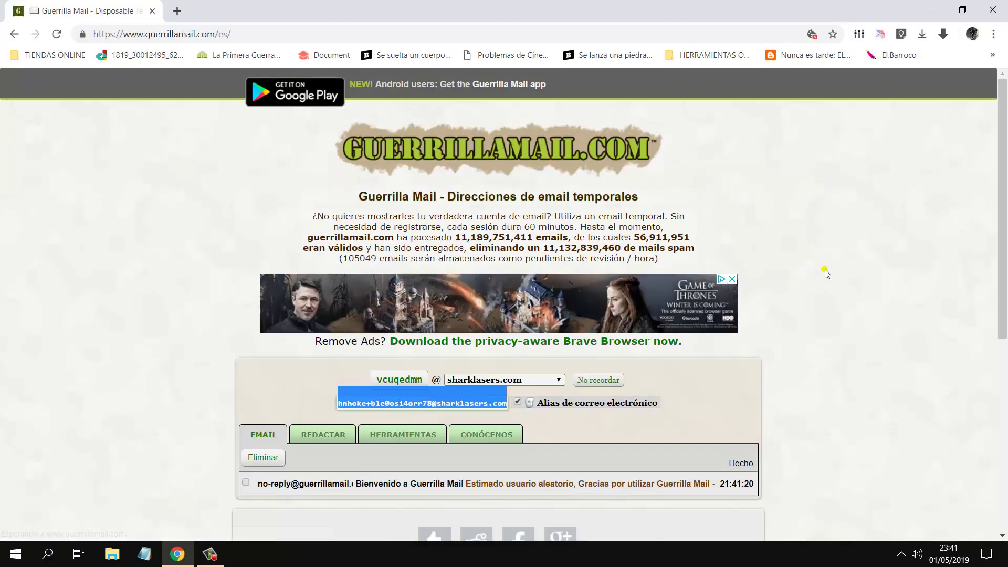
left_click_drag(1005, 247, 1005, 334)
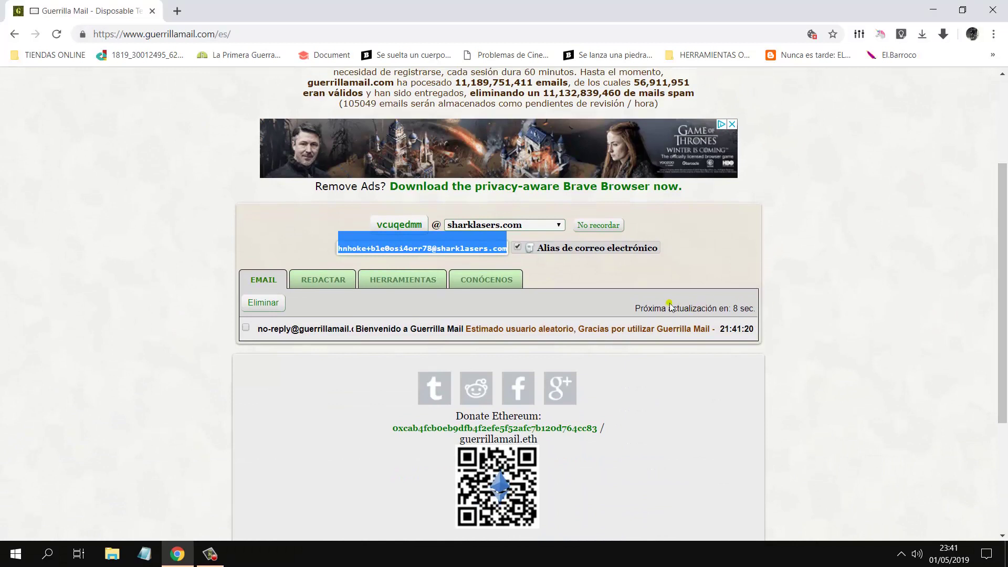
left_click(658, 276)
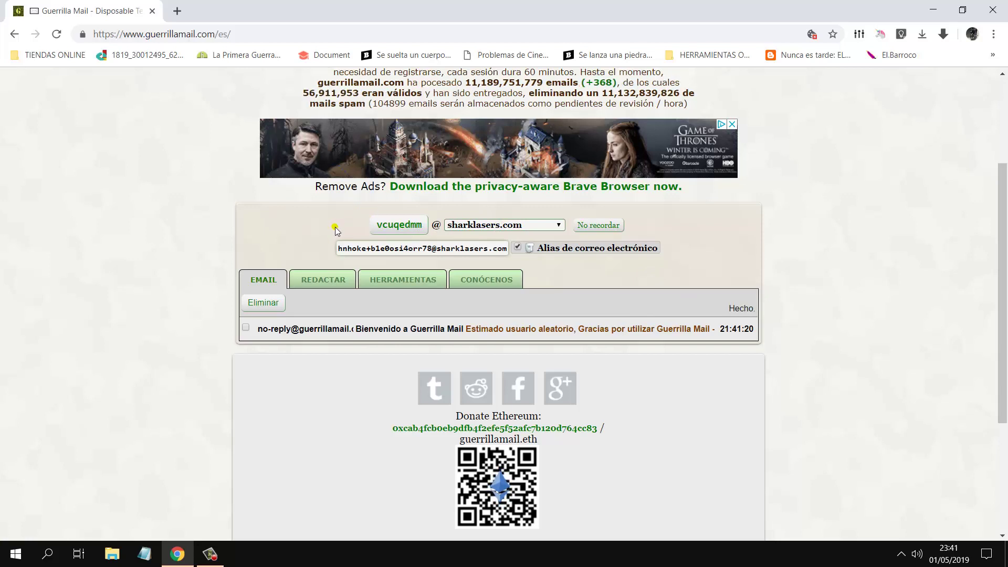
left_click(411, 226)
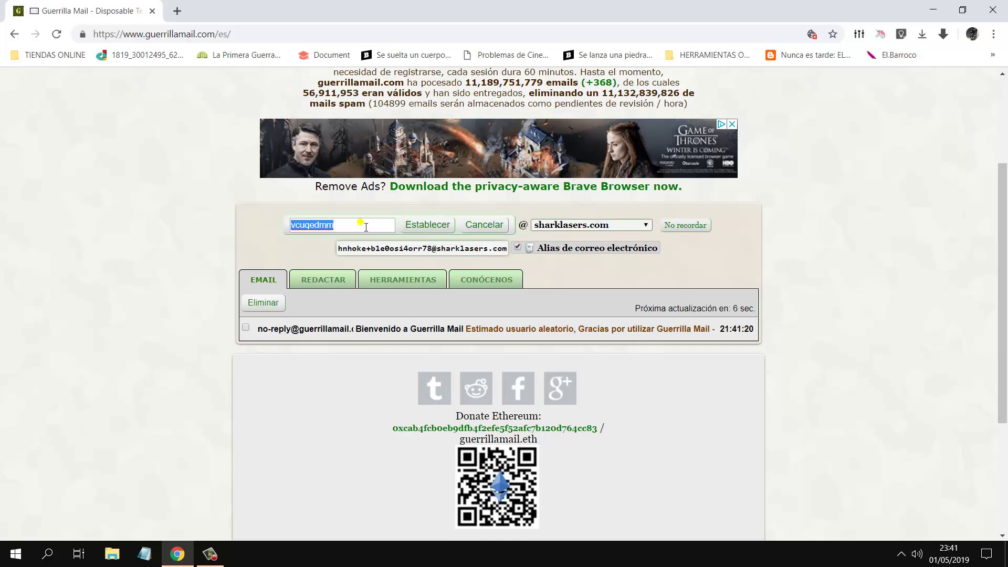
type("p")
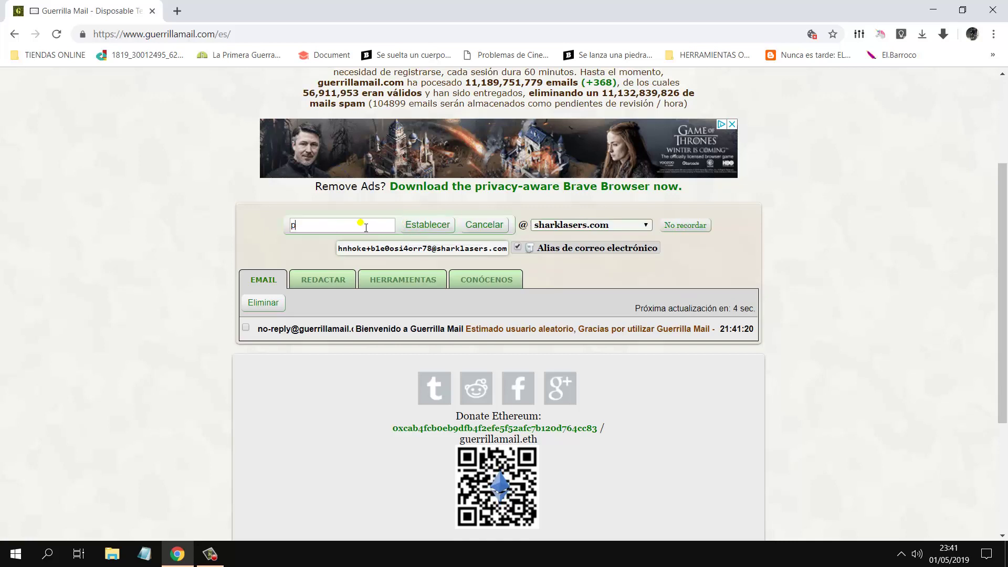
key("BackSpace")
type("jose")
left_click(442, 224)
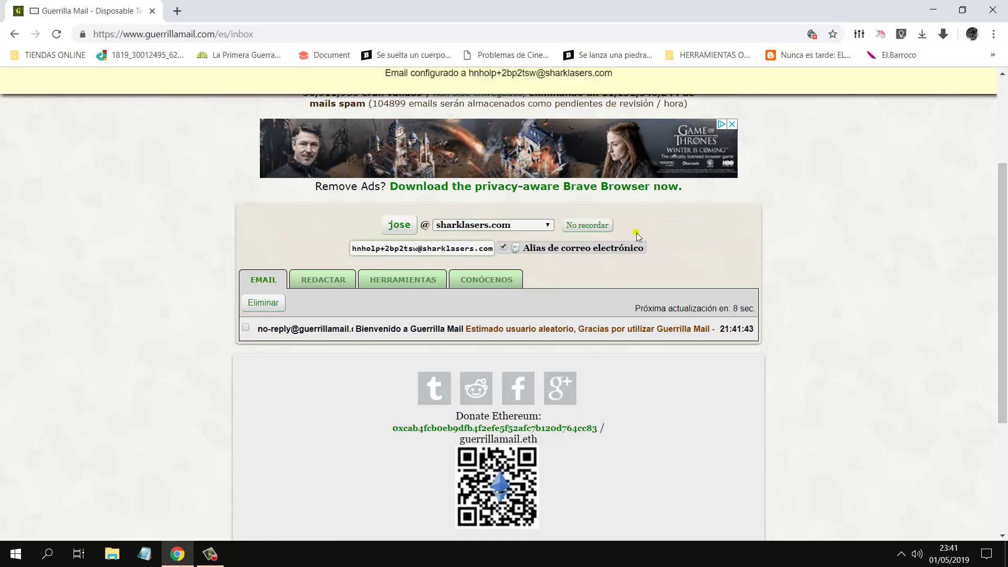
left_click(501, 246)
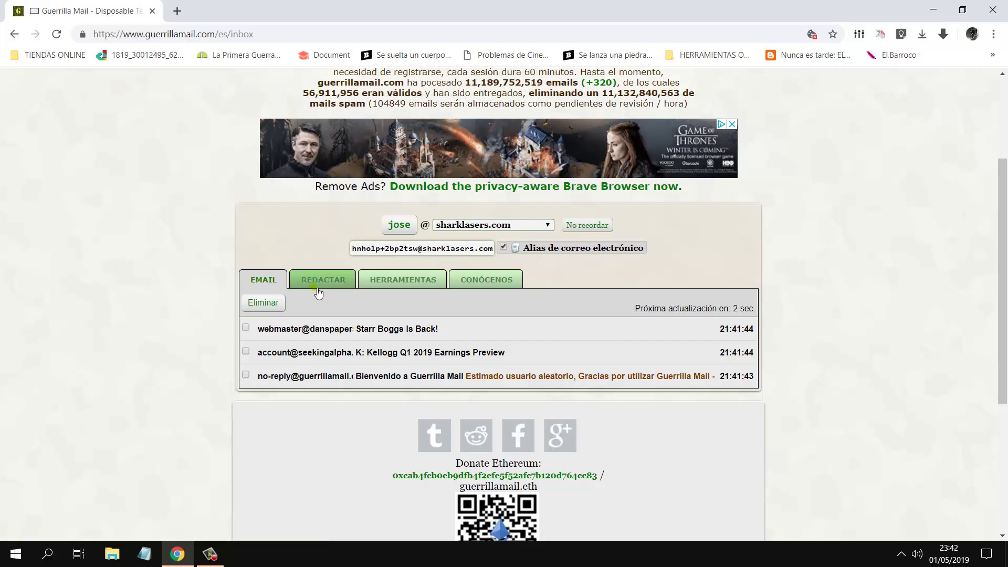
Step: Start a new message on the REDACTAR tab and open the attachment file picker
left_click(324, 281)
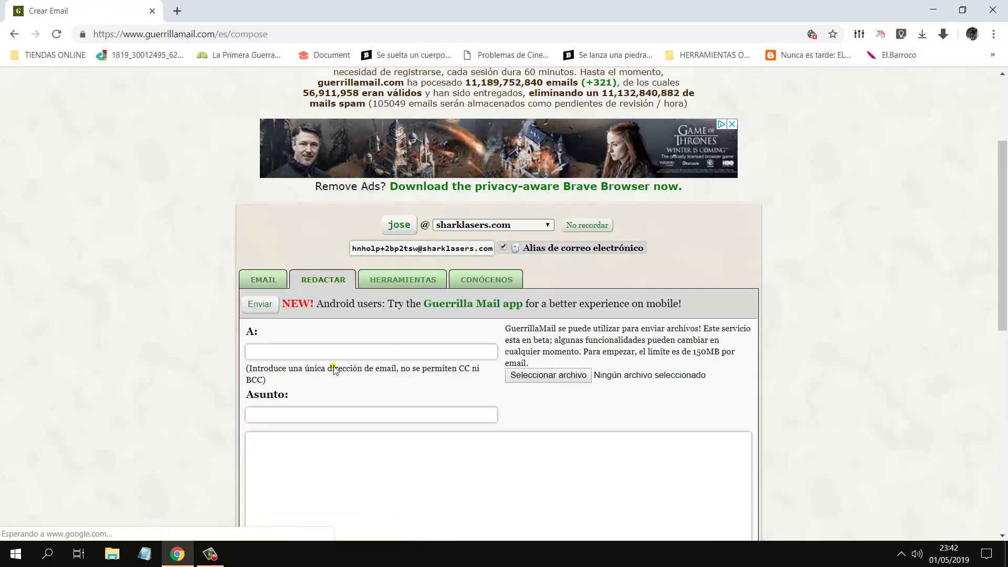
left_click(276, 354)
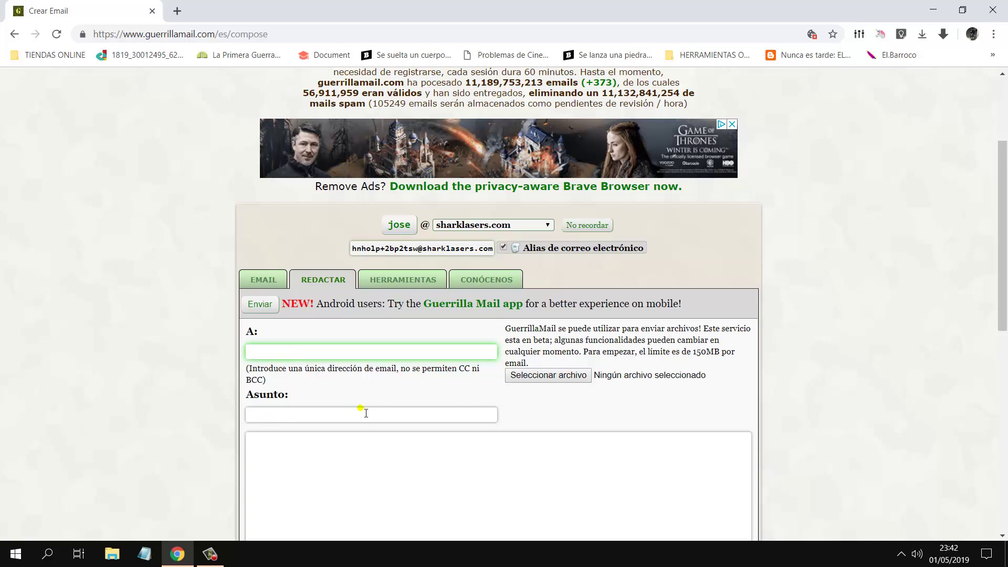
left_click(548, 375)
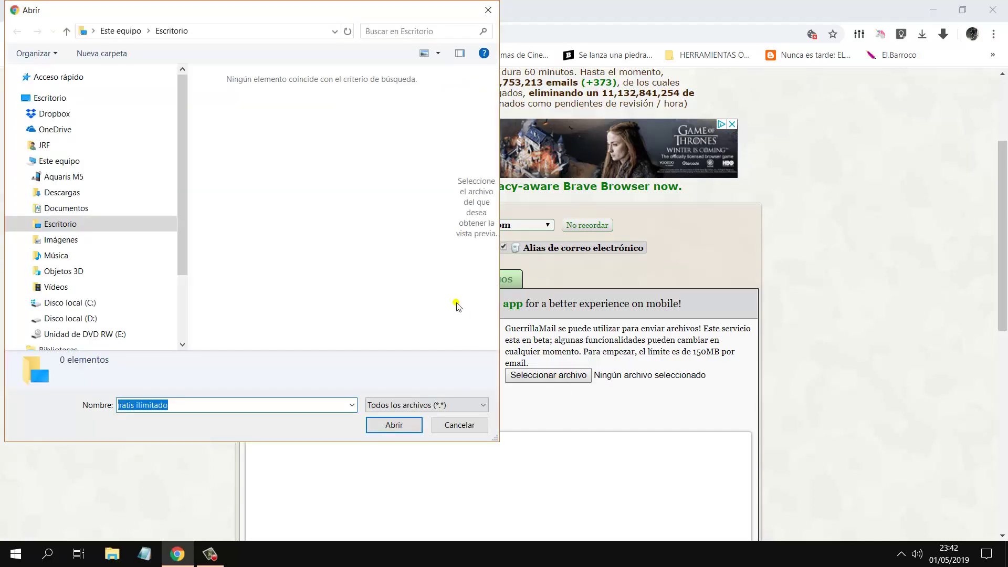
Step: Attach 'Sin título 1.odt' from the Documentos folder
left_click(92, 207)
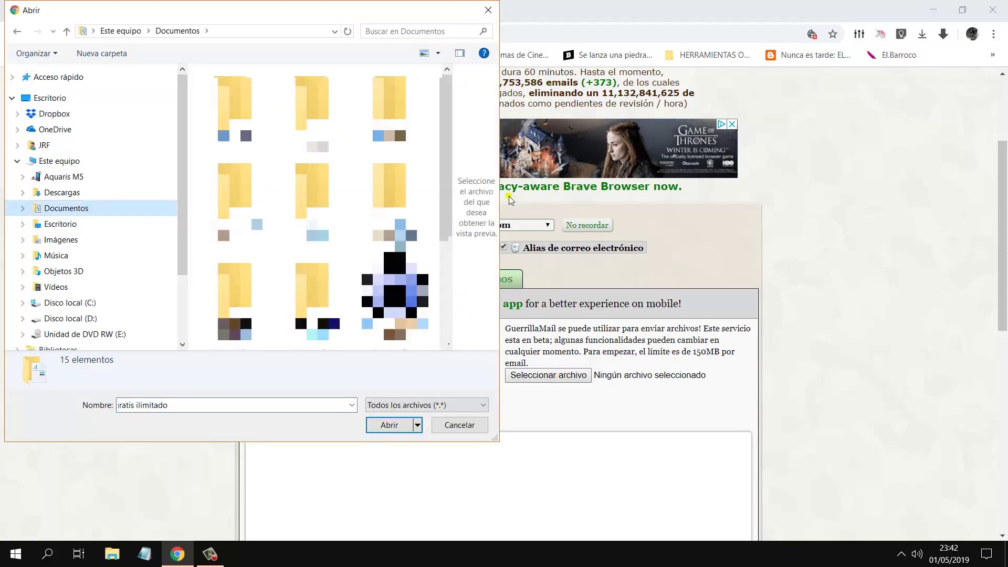
scroll(315, 205, "down", 5)
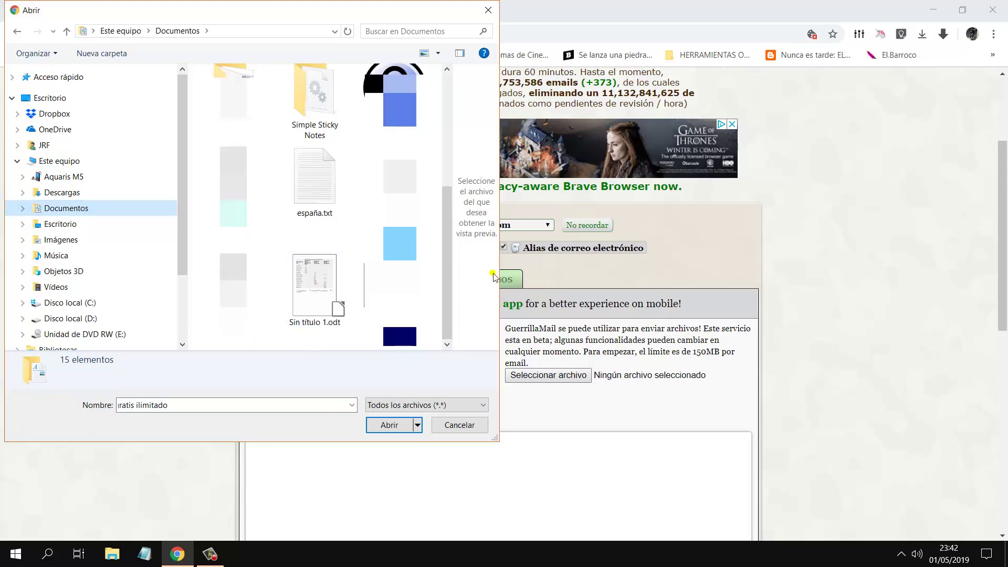
left_click(314, 289)
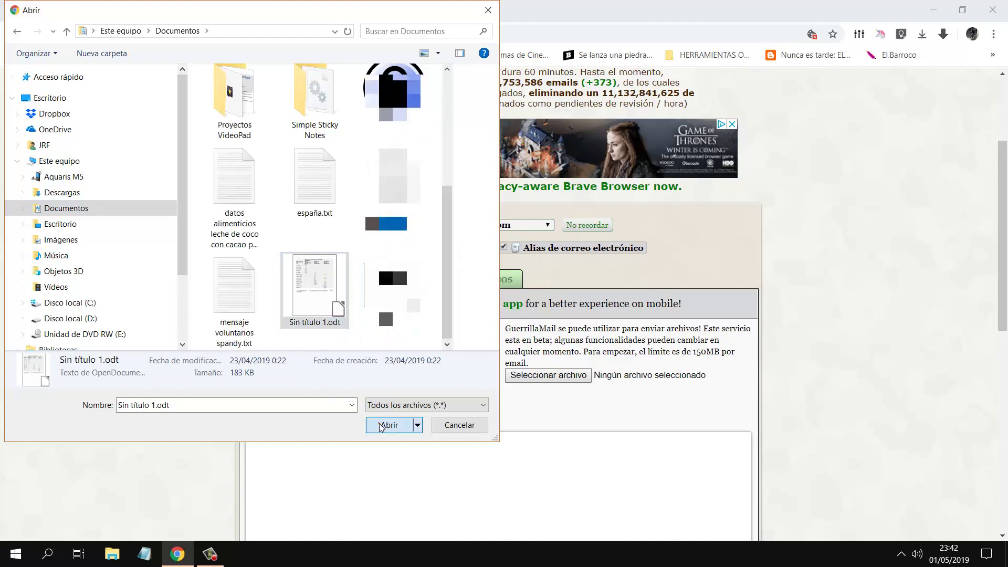
left_click(389, 425)
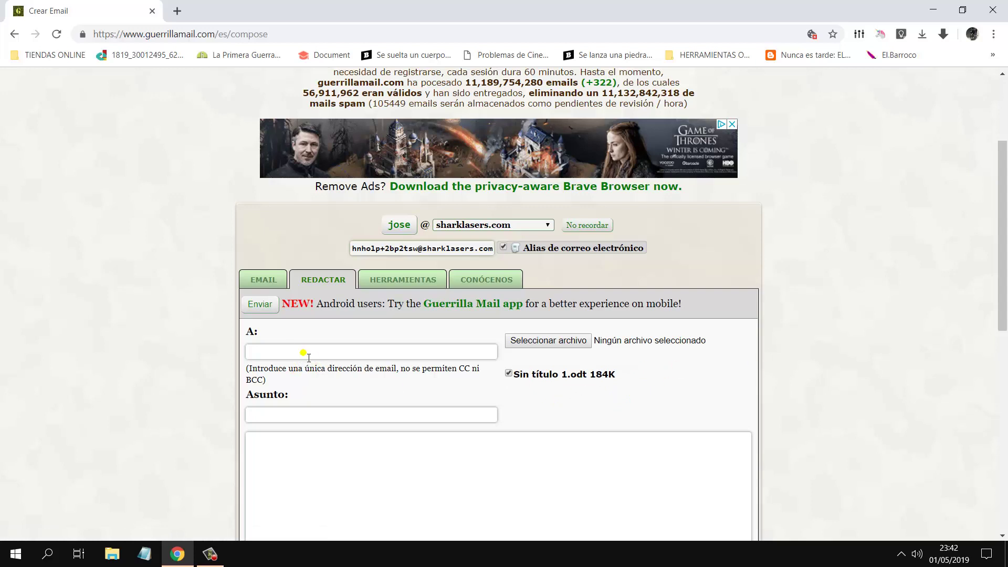
Step: Enter the recipient's Gmail address in the A: field
left_click(309, 357)
type("jr")
left_click(310, 357)
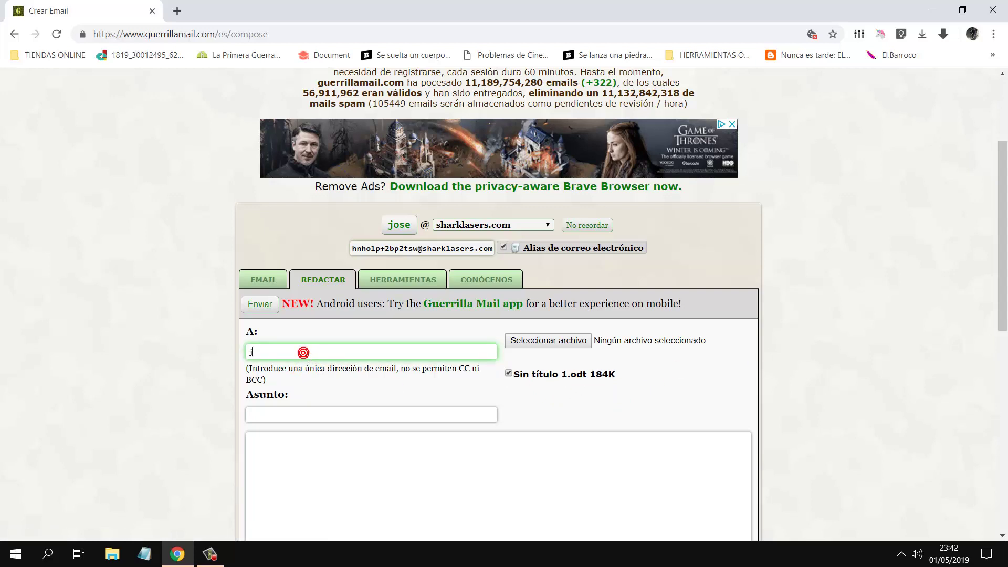
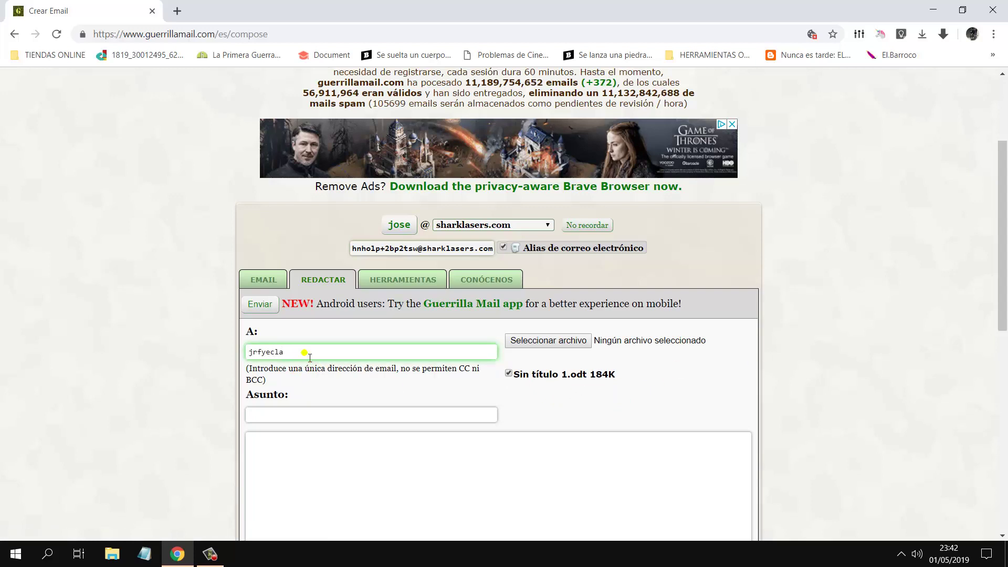
Step: Write subject 'Documento para terminar.' and body 'Hola, envio este documento para que eches un vistazo'
left_click(324, 419)
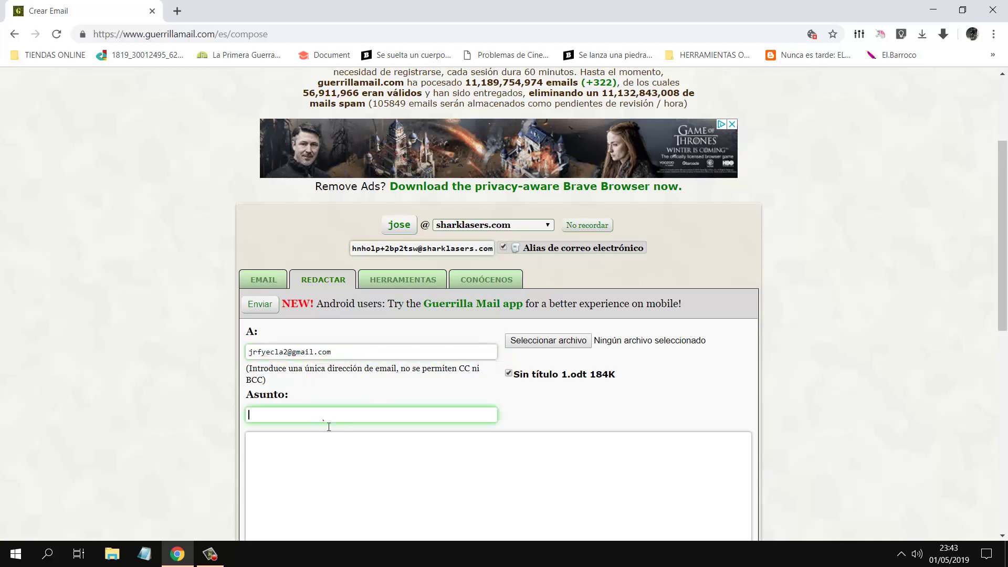
type("Dc")
left_click(323, 421)
type("m")
type("cumento")
type("para terminar.")
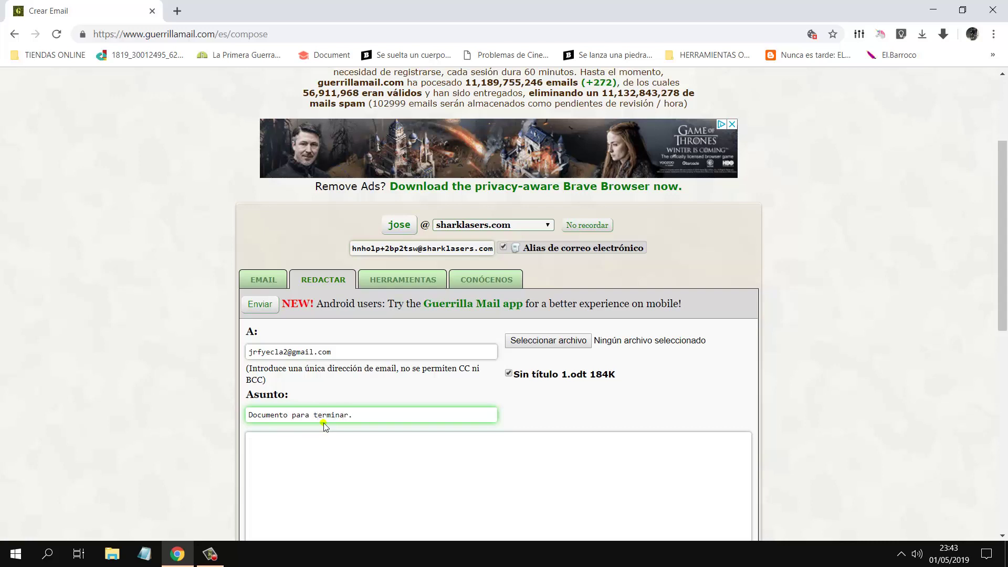
left_click(305, 462)
type("Hola, ")
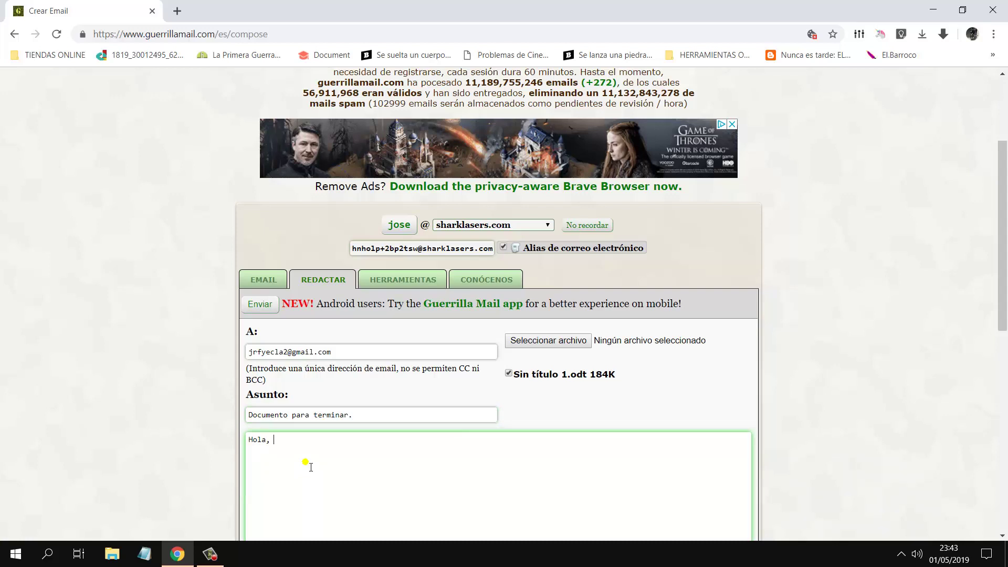
type("envio este documento para q")
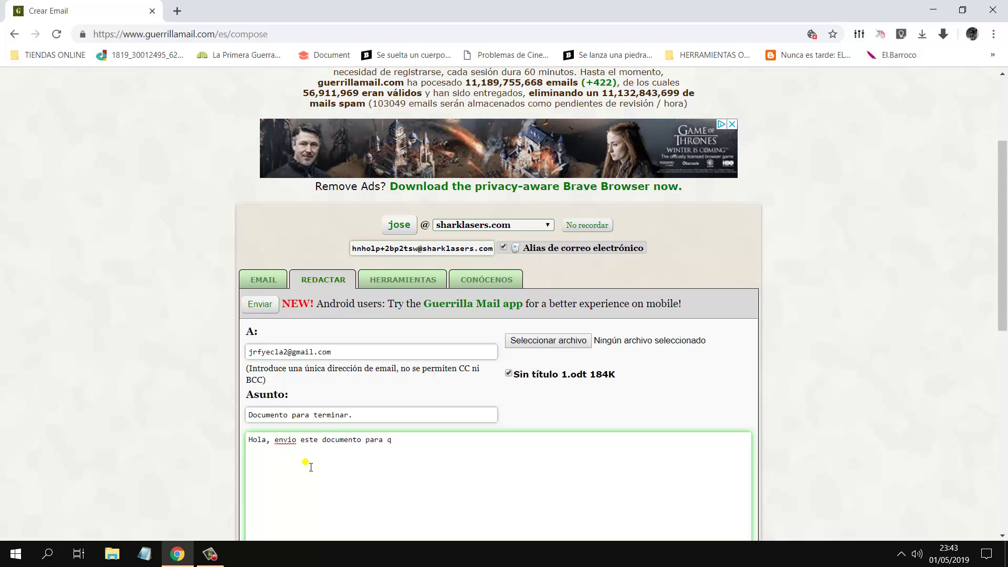
type("ue eches un vistazo")
left_click_drag(1001, 245, 757, 297)
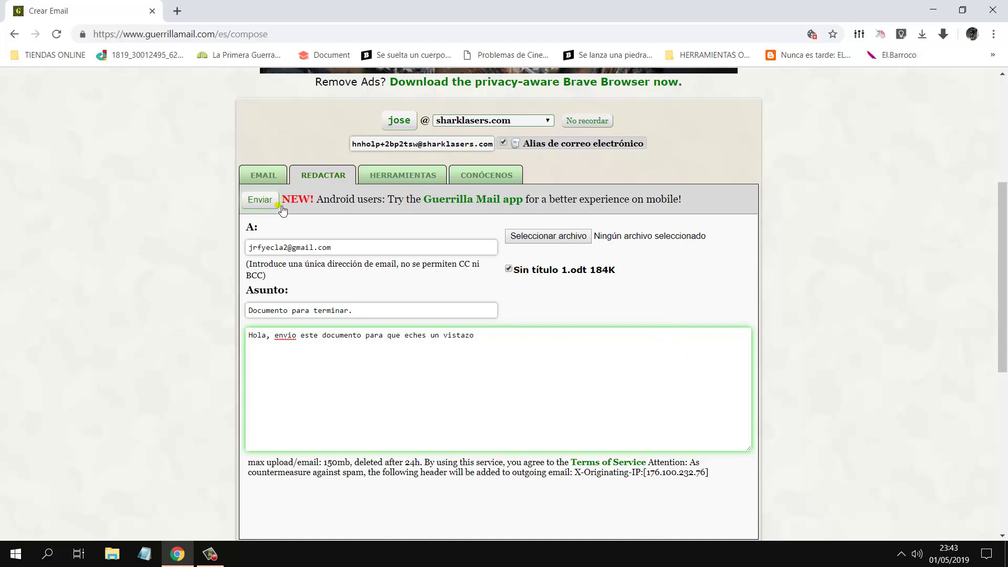
Step: Send the message, passing the 'No soy un robot' check by selecting the car images
left_click(265, 203)
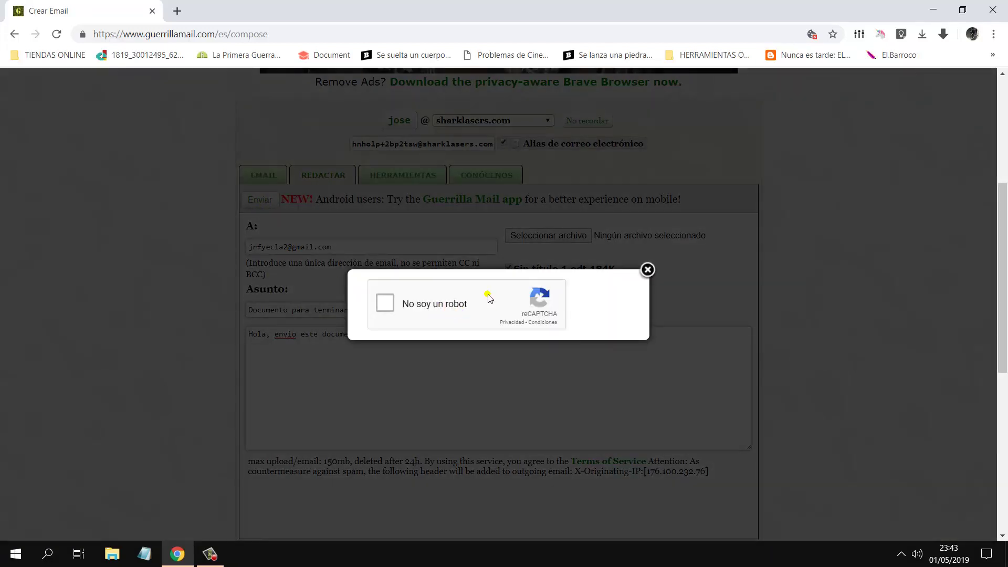
left_click(385, 304)
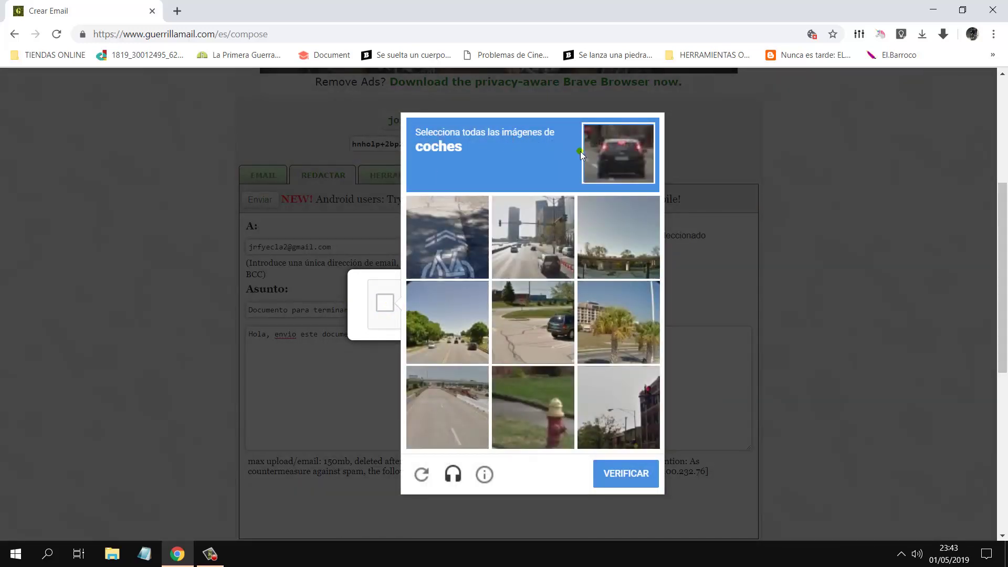
left_click(550, 209)
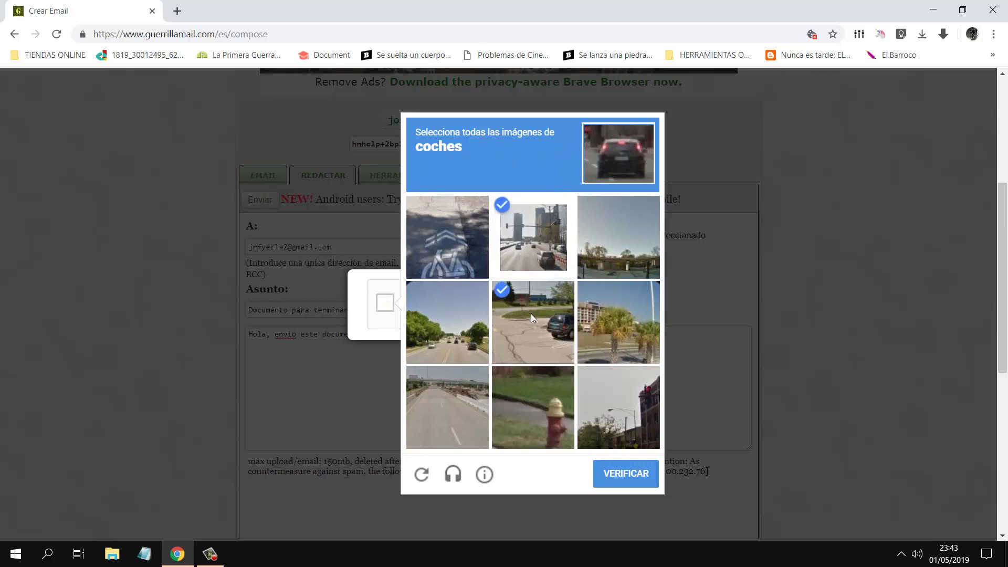
left_click(530, 314)
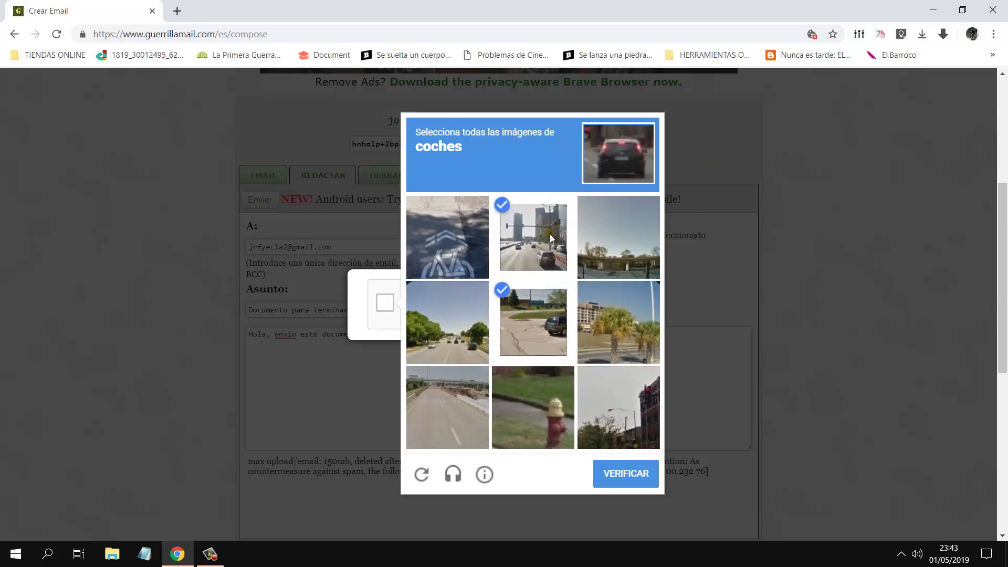
left_click(620, 471)
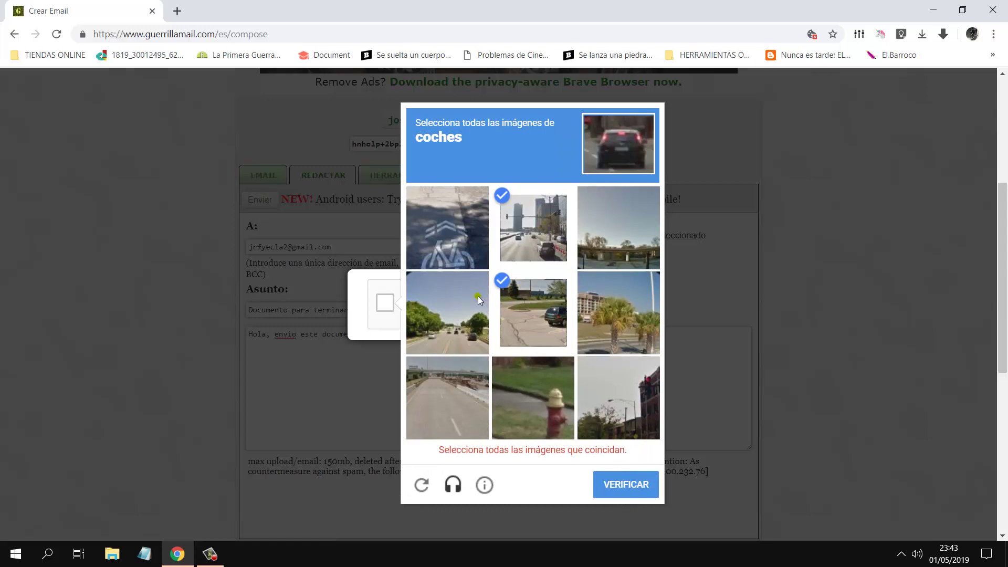
left_click(468, 311)
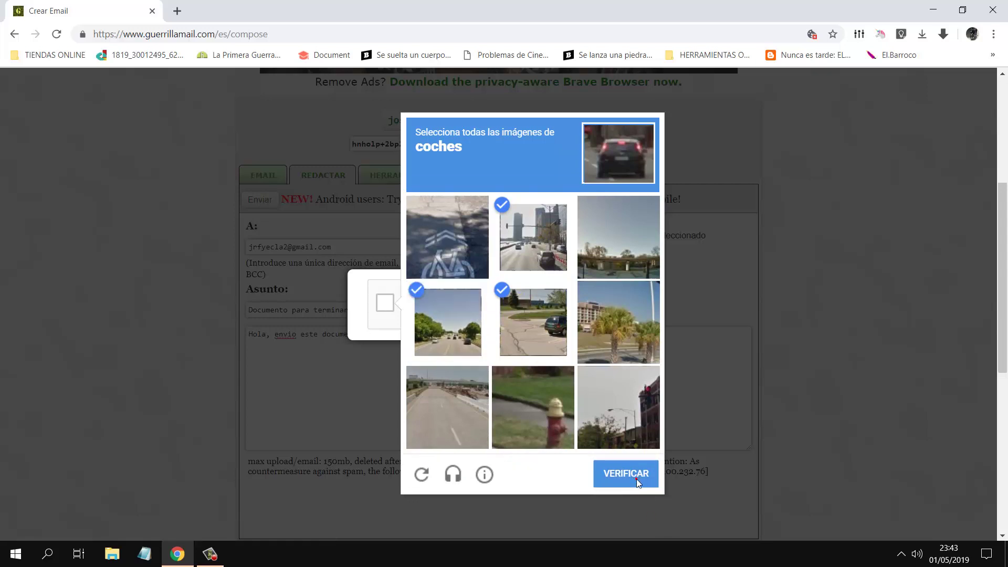
left_click(636, 479)
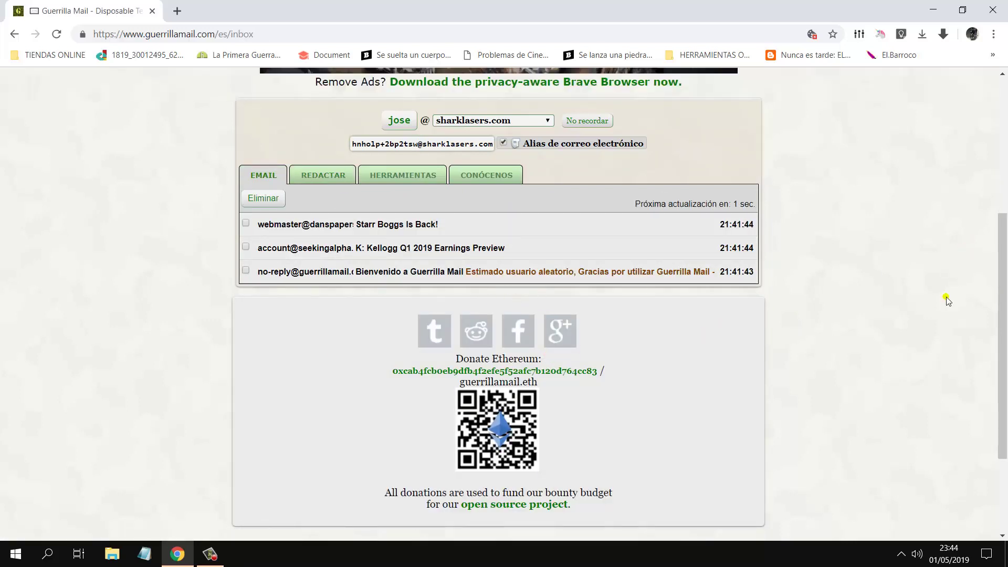
Step: Open a new blank Chrome tab
left_click_drag(1003, 289, 1004, 212)
scroll(1005, 211, "down", 5)
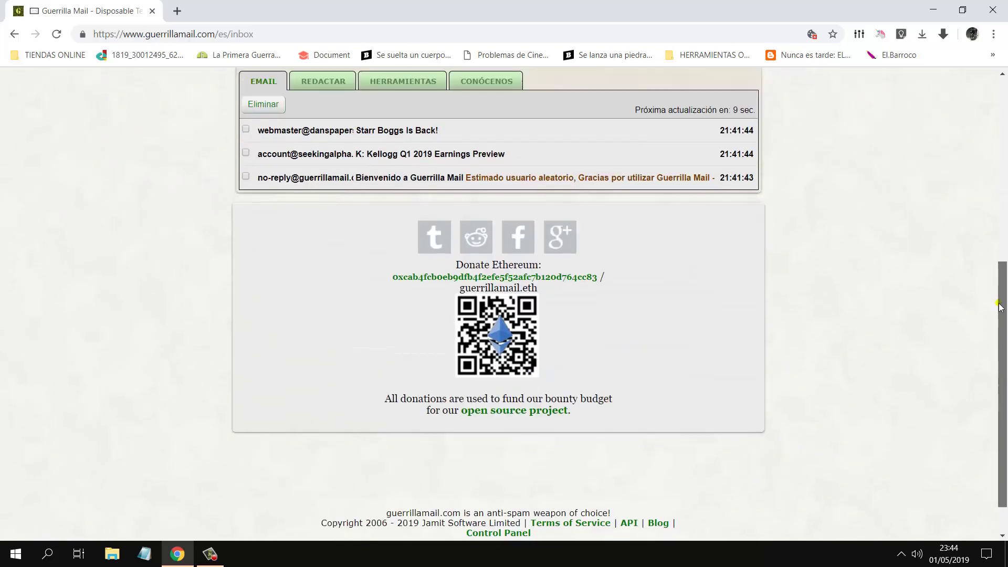
scroll(1004, 212, "up", 5)
left_click(177, 11)
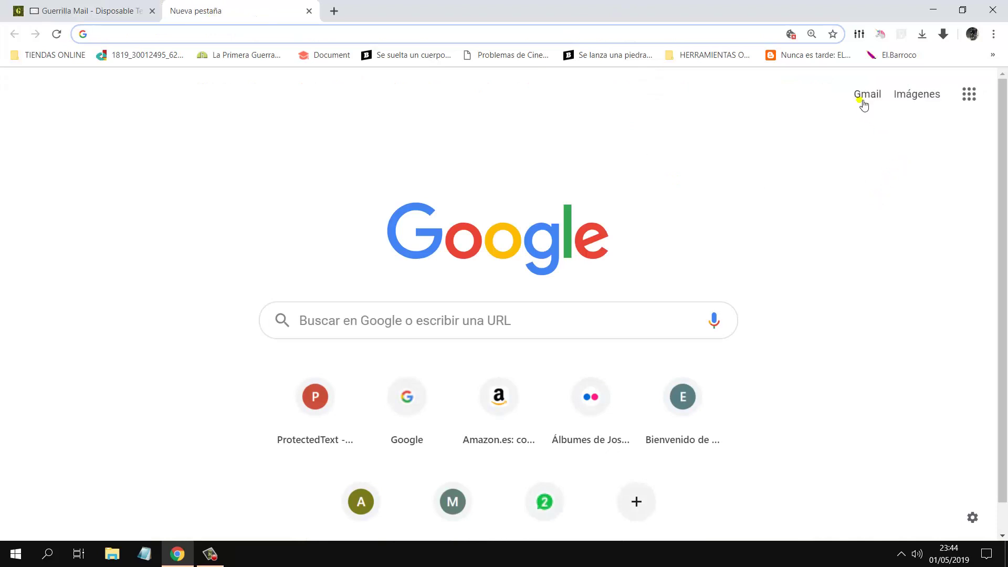
Step: Open 'Documento para terminar.' in Gmail to see the Sin título 1.odt attachment, then return to Guerrilla Mail
left_click(864, 98)
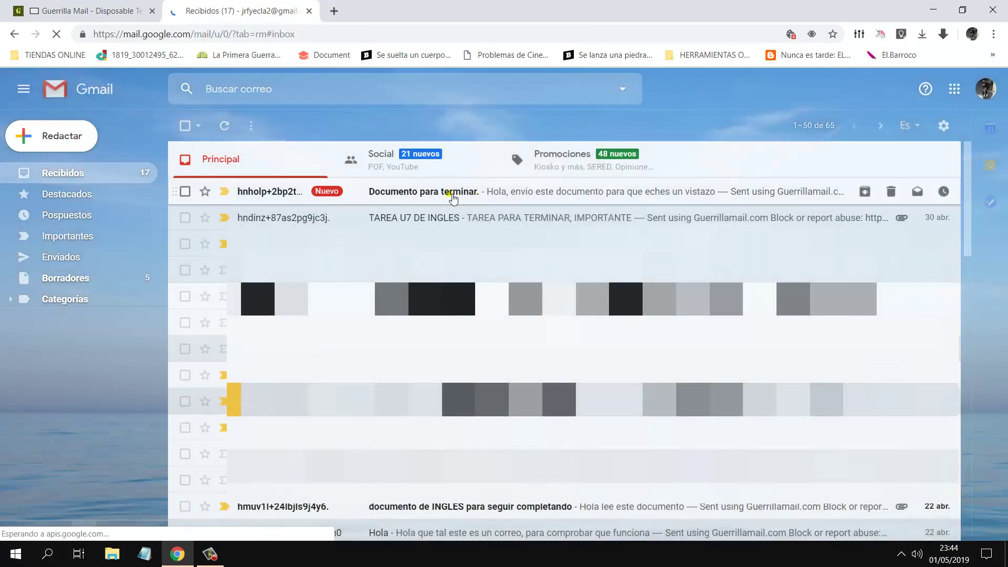
left_click(260, 191)
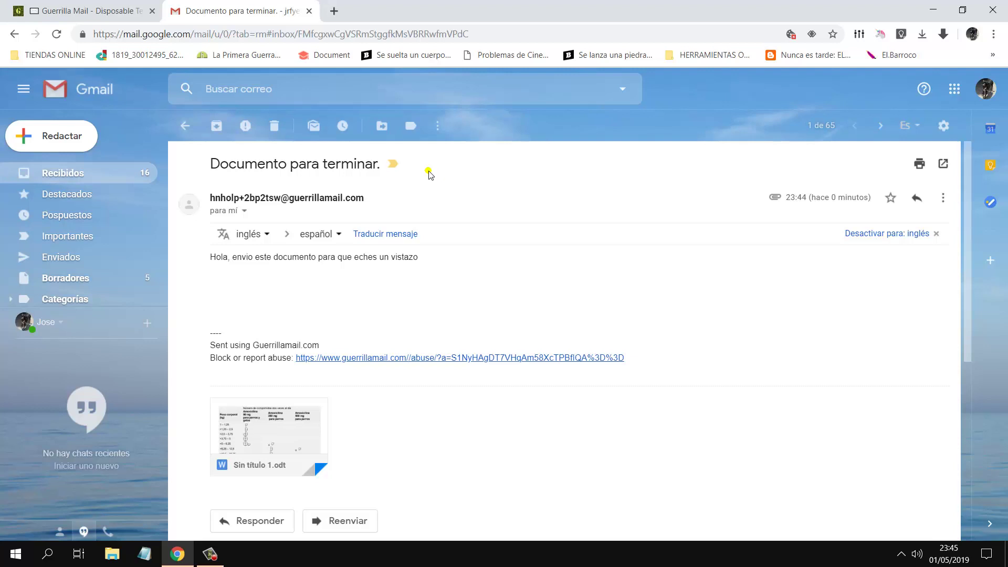
key("ctrl+Tab")
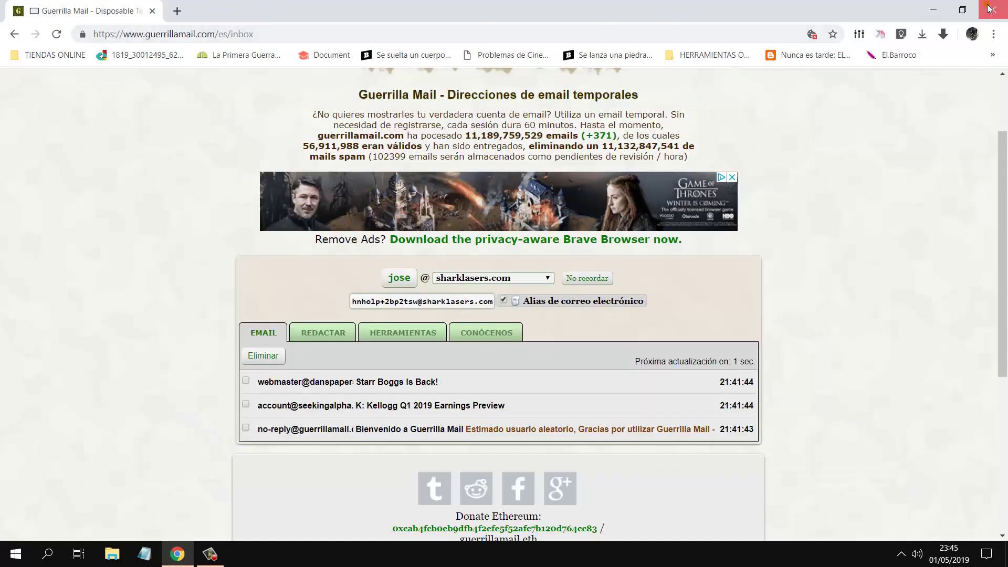
Step: Close the Chrome window to leave the Windows desktop showing
left_click(990, 6)
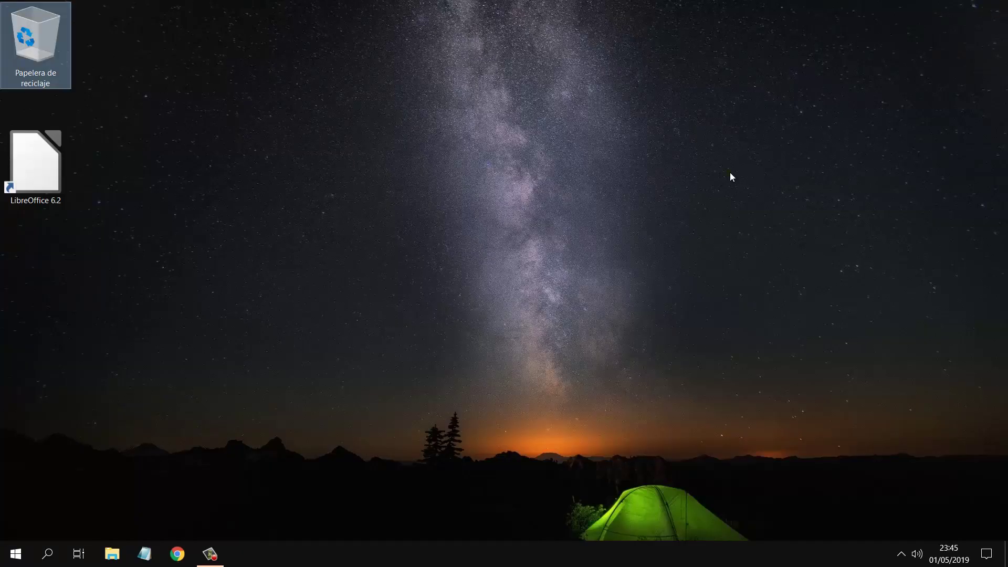